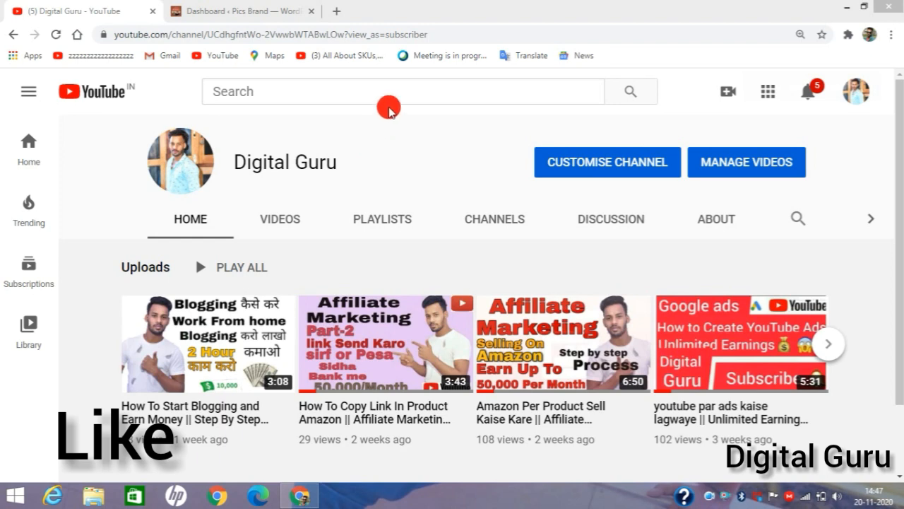
Switch to the Pics Brand WordPress admin and start a new page titled "Contact Us"
key(ctrl+Tab)
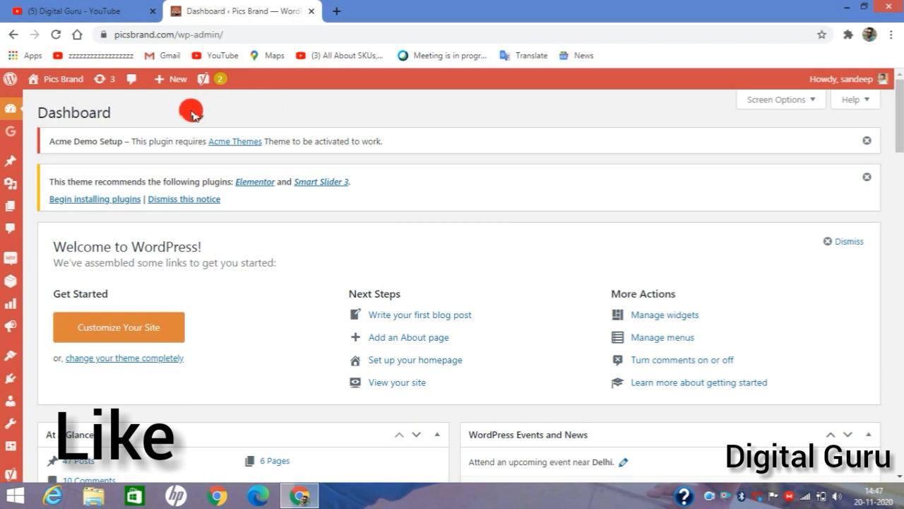
mouse_move(7, 200)
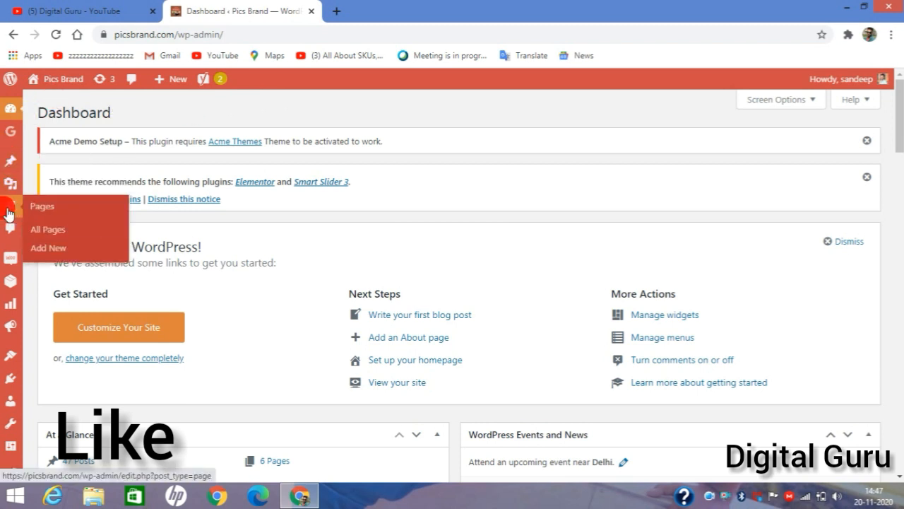
click(10, 212)
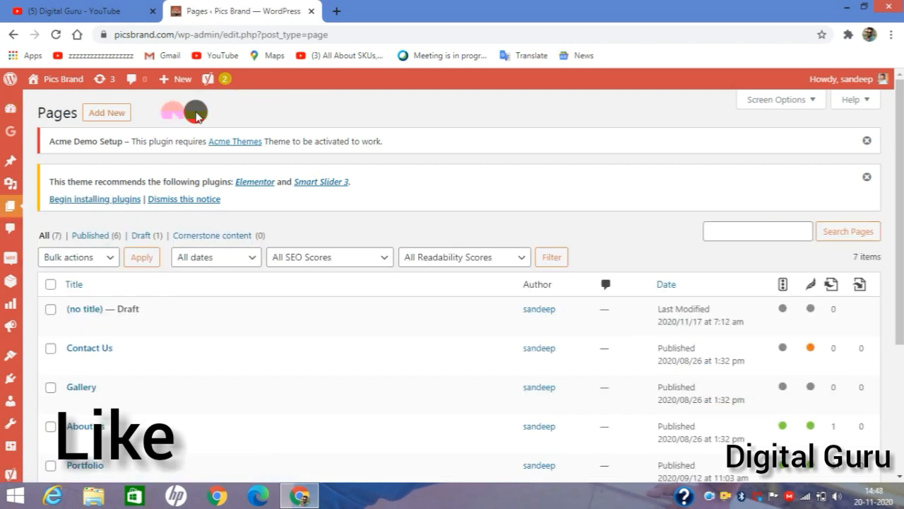
click(115, 116)
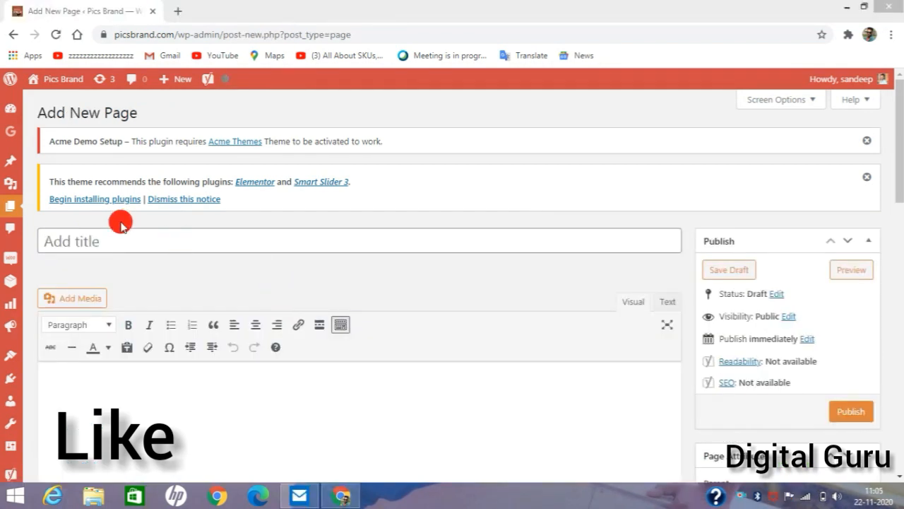
click(83, 237)
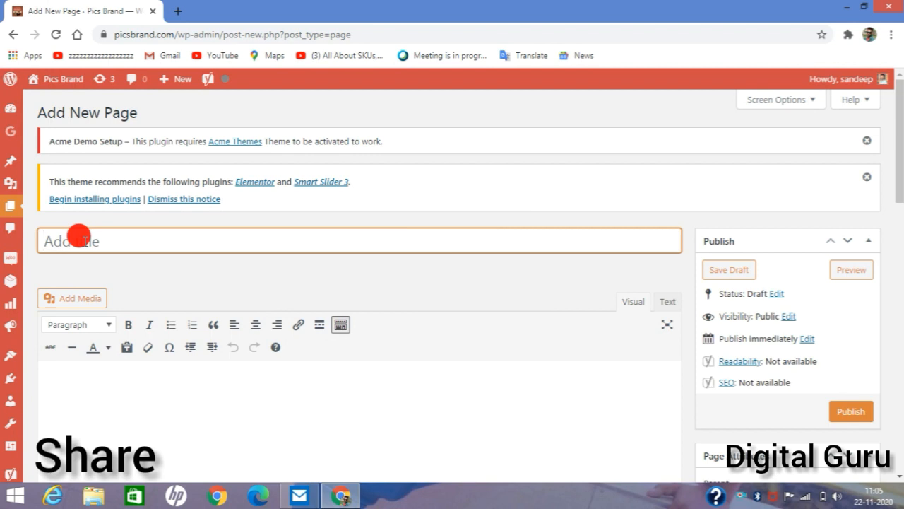
text(Contact Us)
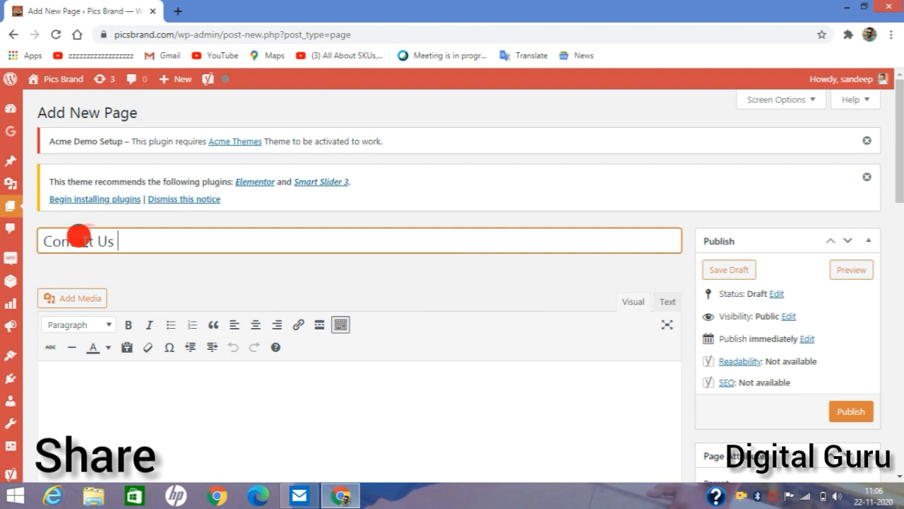
Enter "facebook" and "instagram" on separate lines in the page body
click(88, 386)
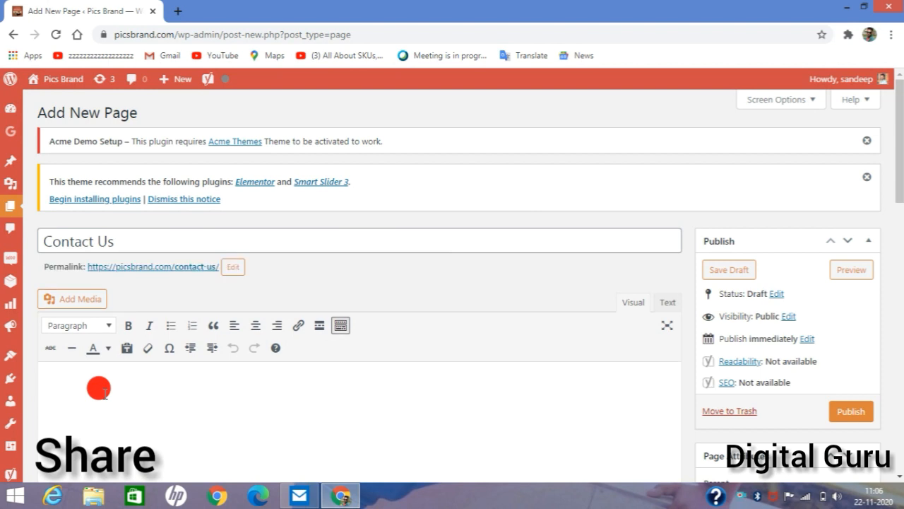
text(facebokk)
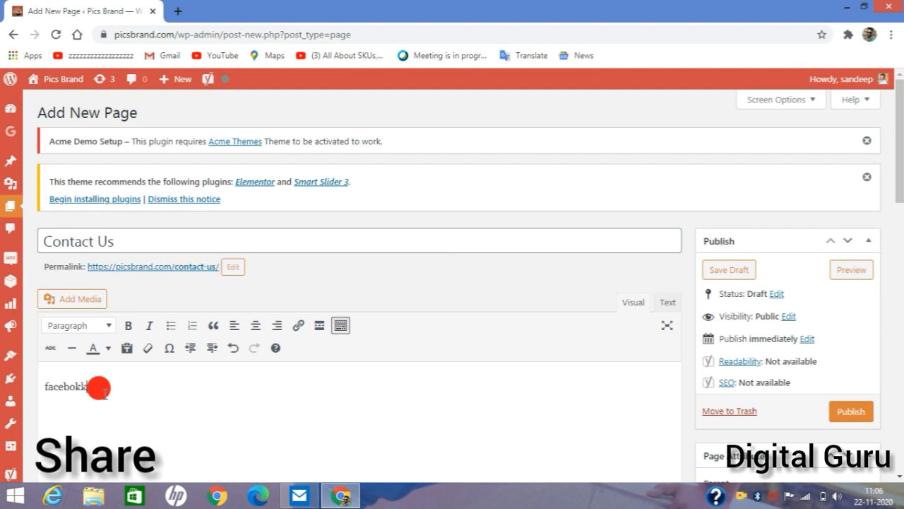
key(BackSpace)
key(BackSpace)
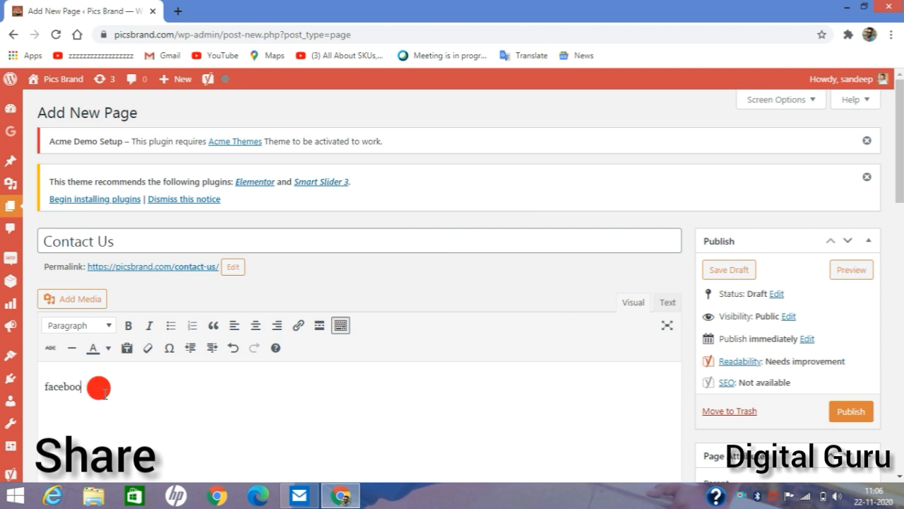
text(ok)
key(Return)
text(in)
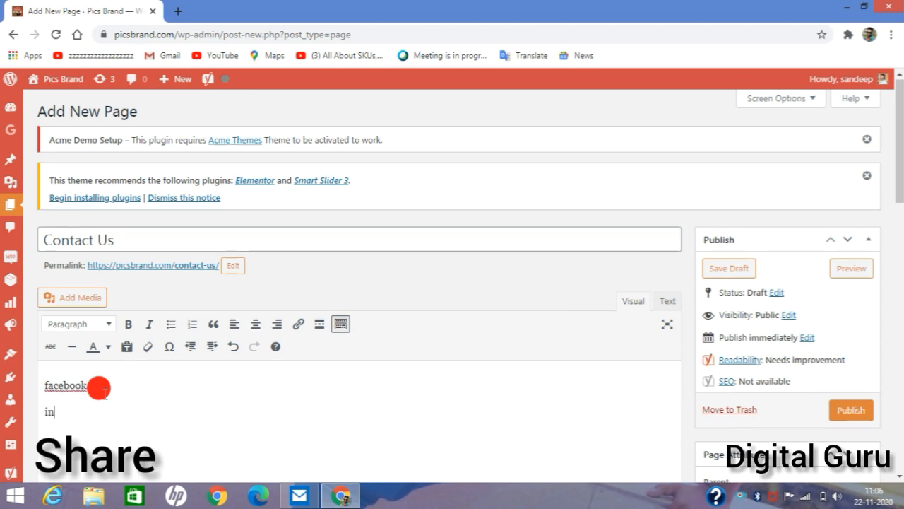
text(sta)
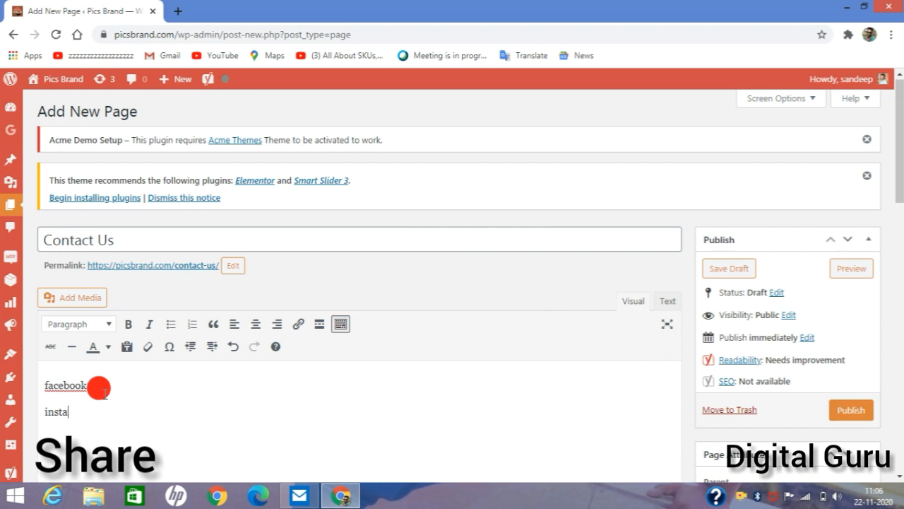
text(gram)
key(Return)
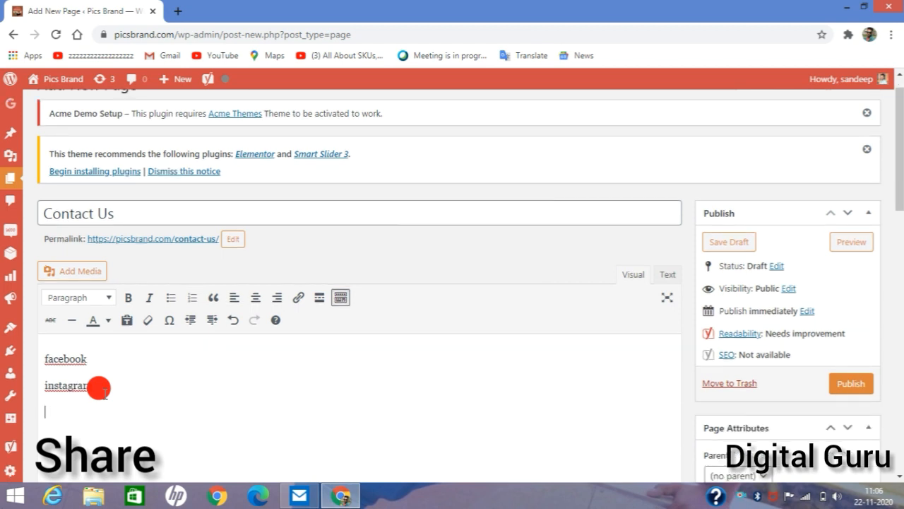
Open the Facebook profile in a new browser tab and add a dash and the profile name after "facebook" in the page body
click(101, 353)
text(-)
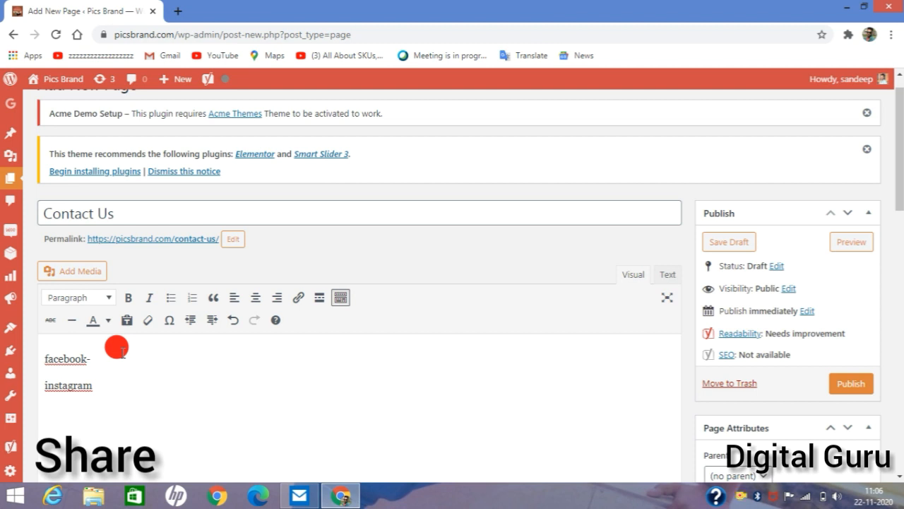
click(178, 11)
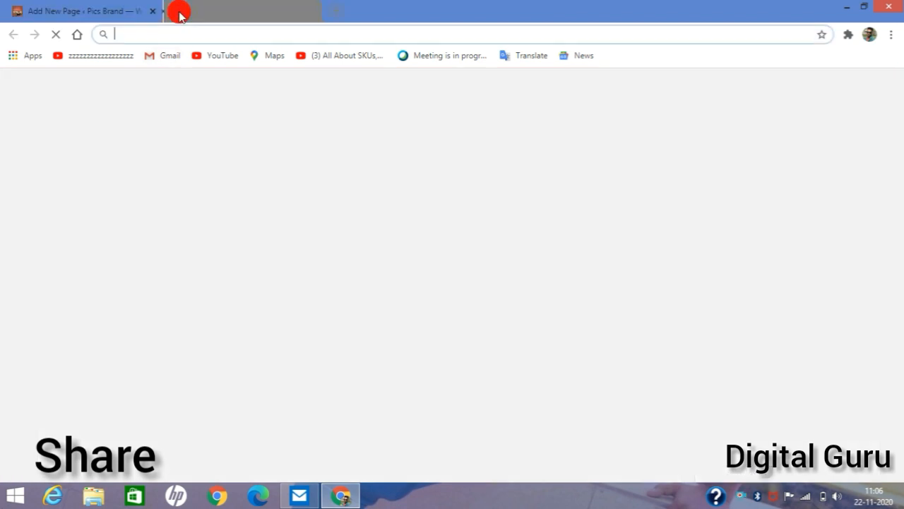
text(facebook-)
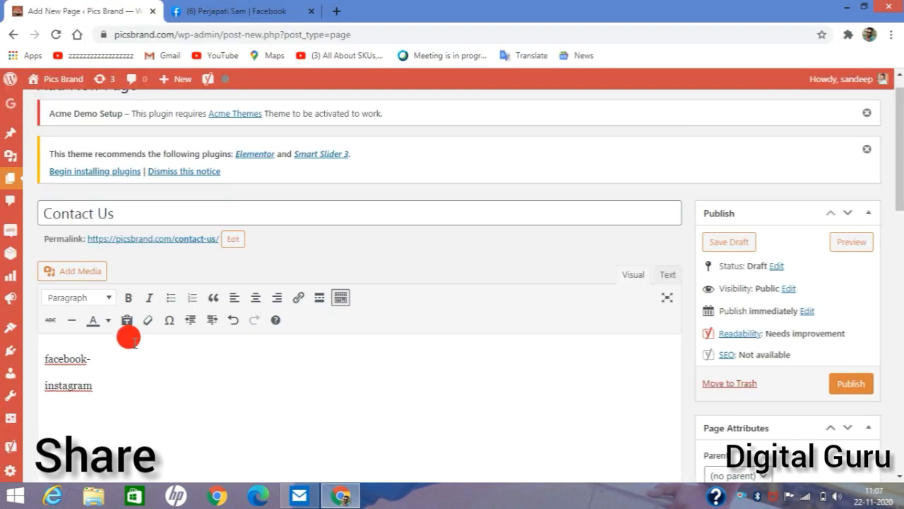
text(samperjapati)
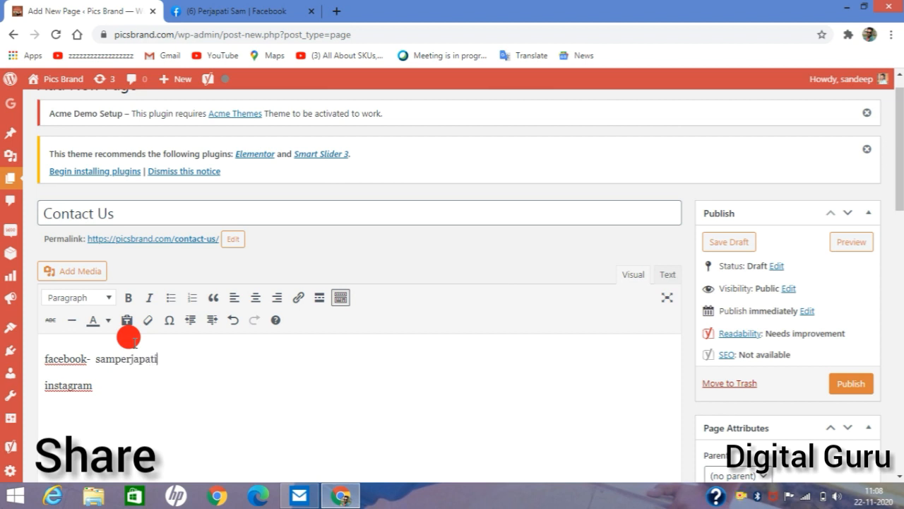
Copy the Facebook profile's web address and return to the Contact Us page editor
click(248, 14)
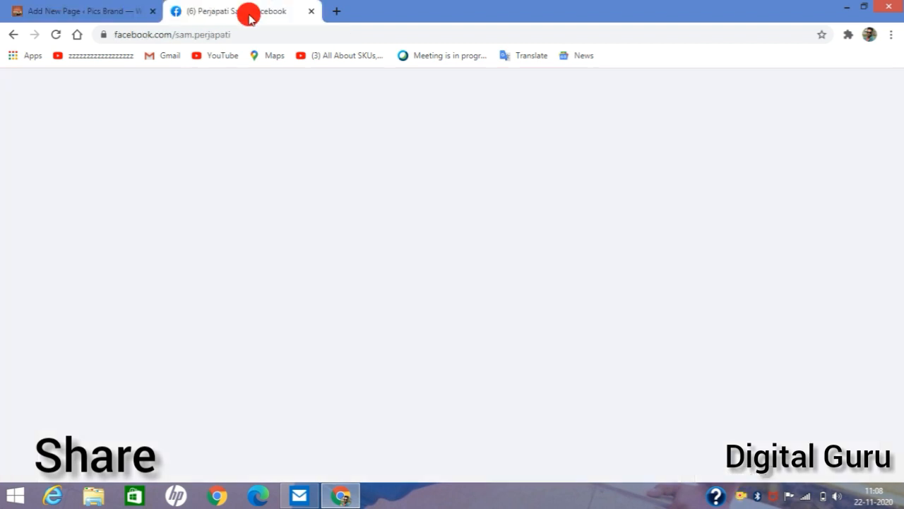
click(233, 35)
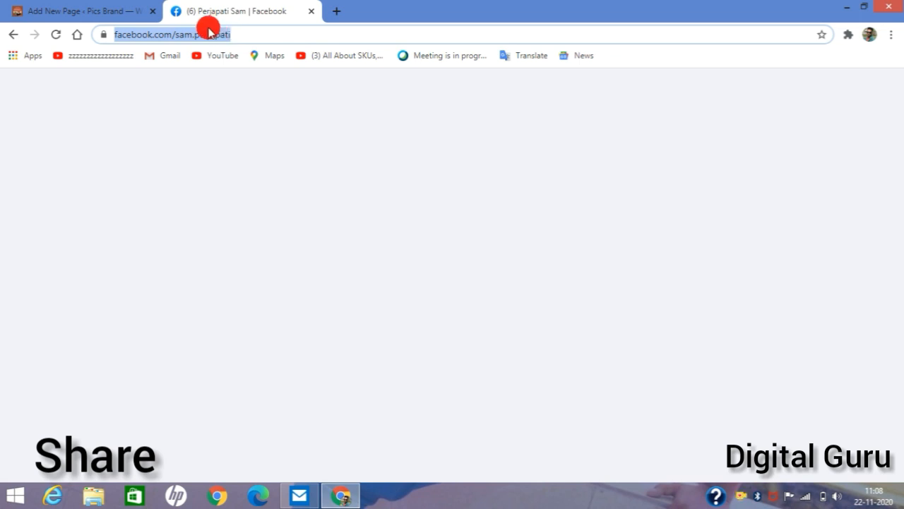
right_click(210, 33)
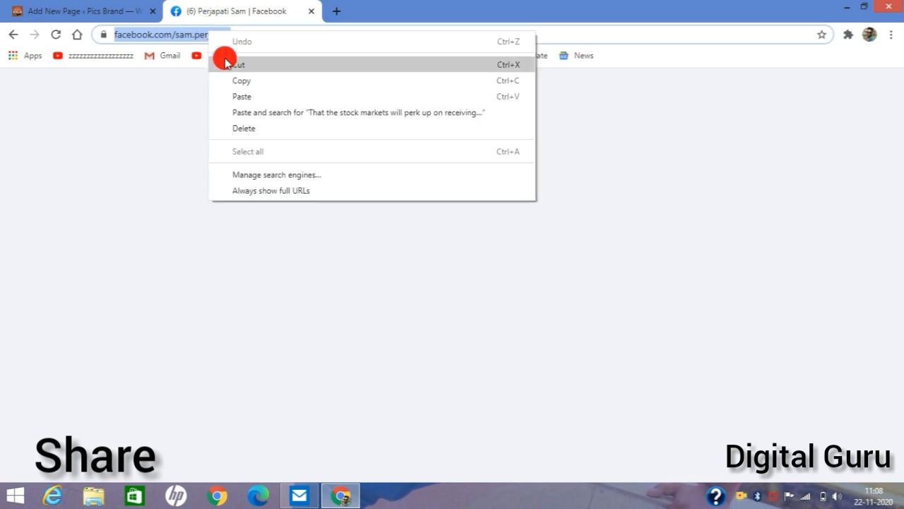
click(238, 80)
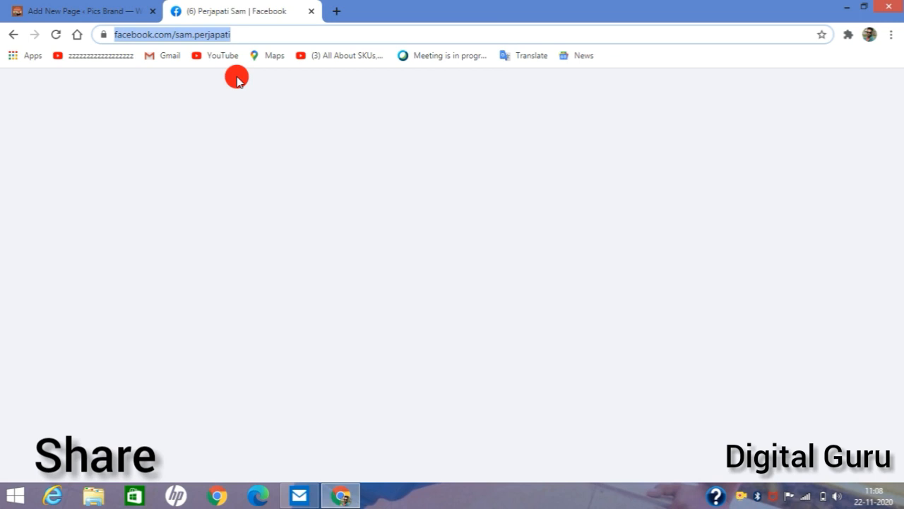
click(124, 8)
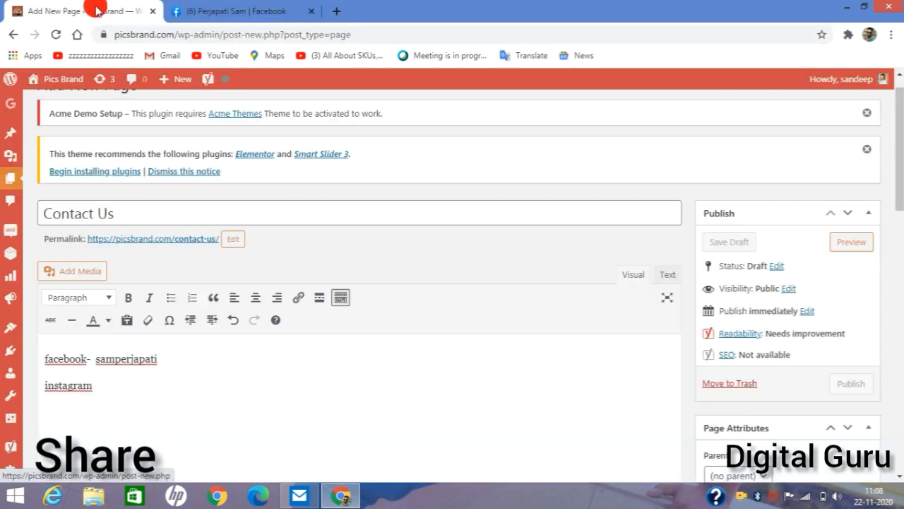
Link the profile name on the facebook line to the copied Facebook profile address
click(298, 295)
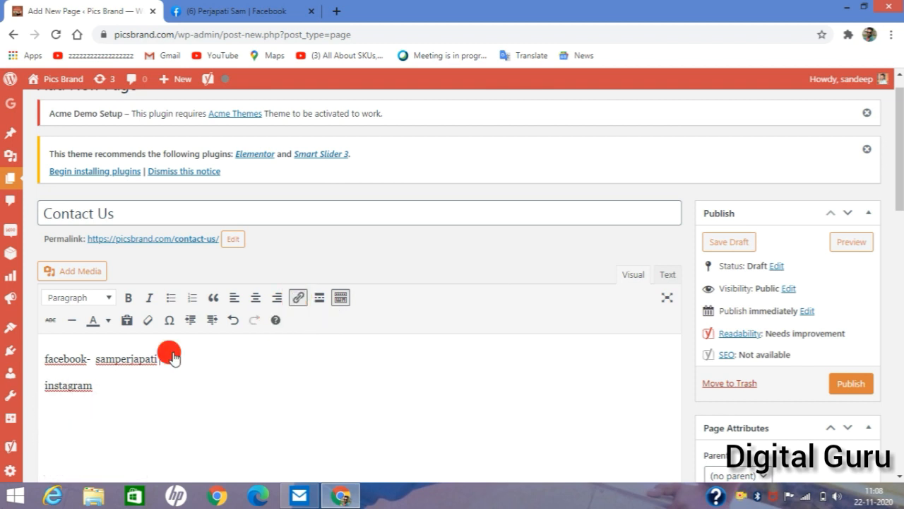
drag(175, 358, 101, 361)
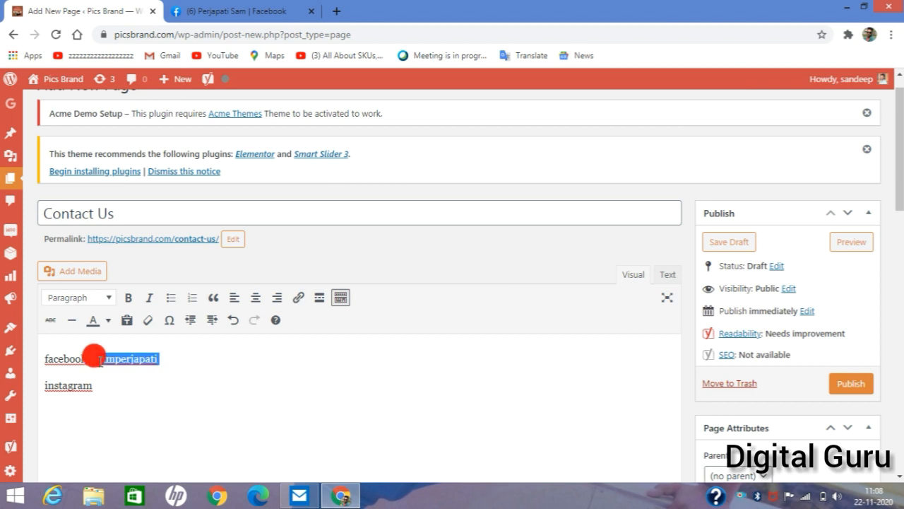
click(298, 300)
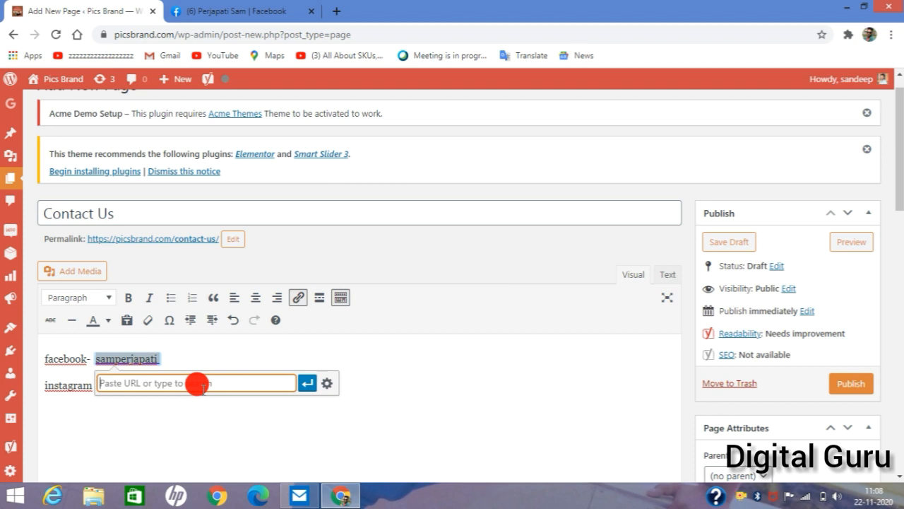
key(ctrl+v)
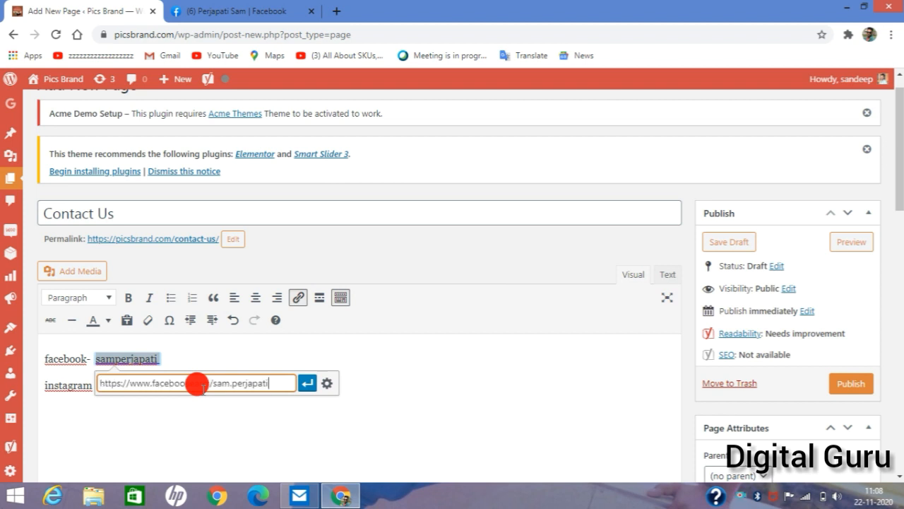
click(306, 383)
key(Right)
key(Return)
text(instagram)
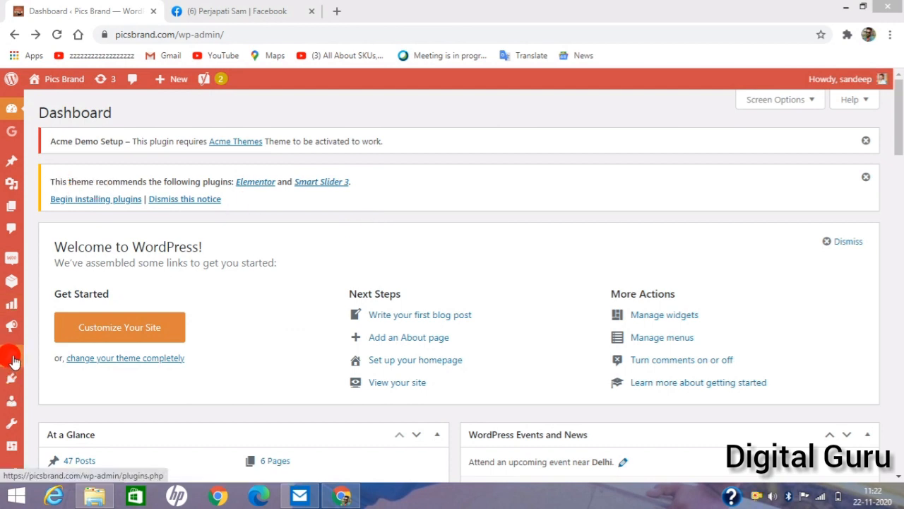
Open the WordPress menu editor and tick the Contact Us page among the pages available for the Shop menu
mouse_move(10, 357)
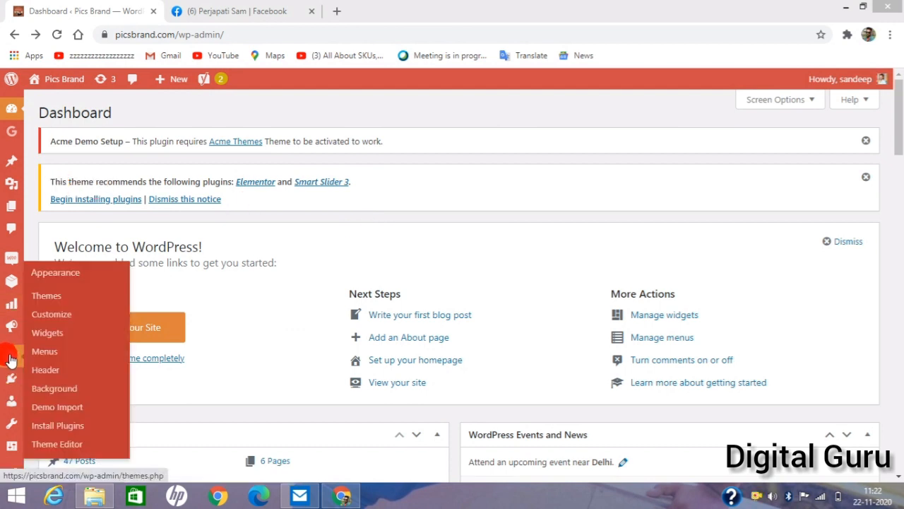
click(47, 356)
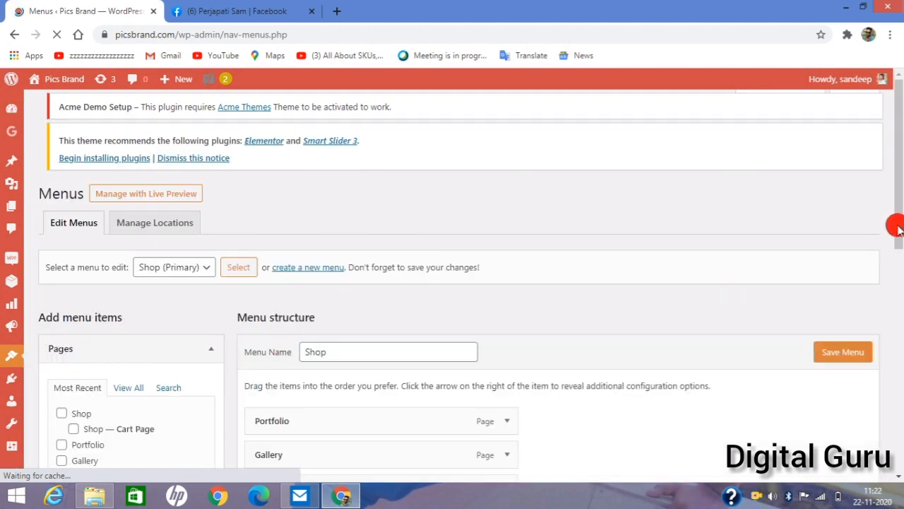
drag(898, 228, 898, 313)
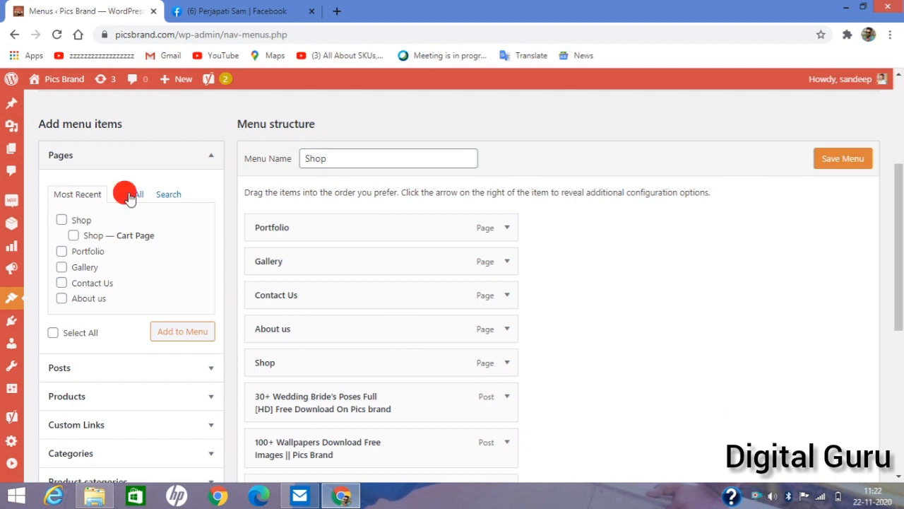
click(60, 284)
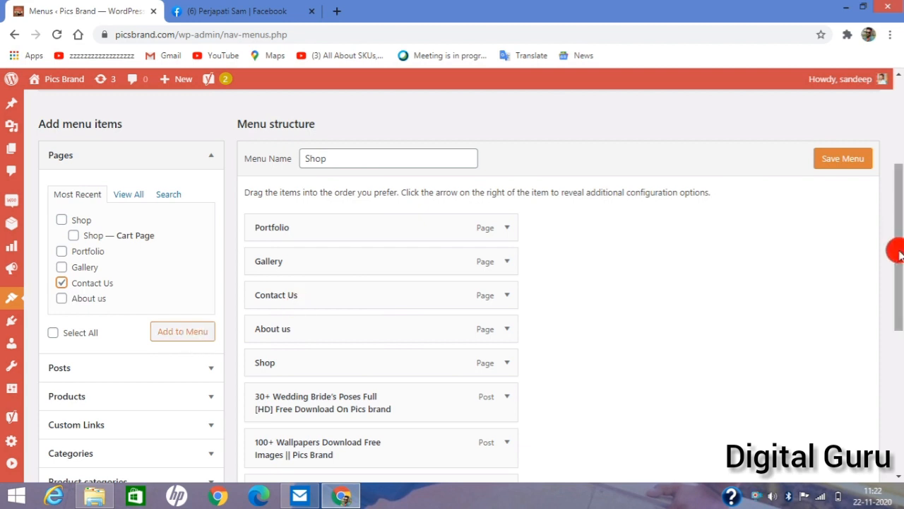
Look through the Shop menu's items and display settings, and visit the live site
drag(897, 254, 896, 448)
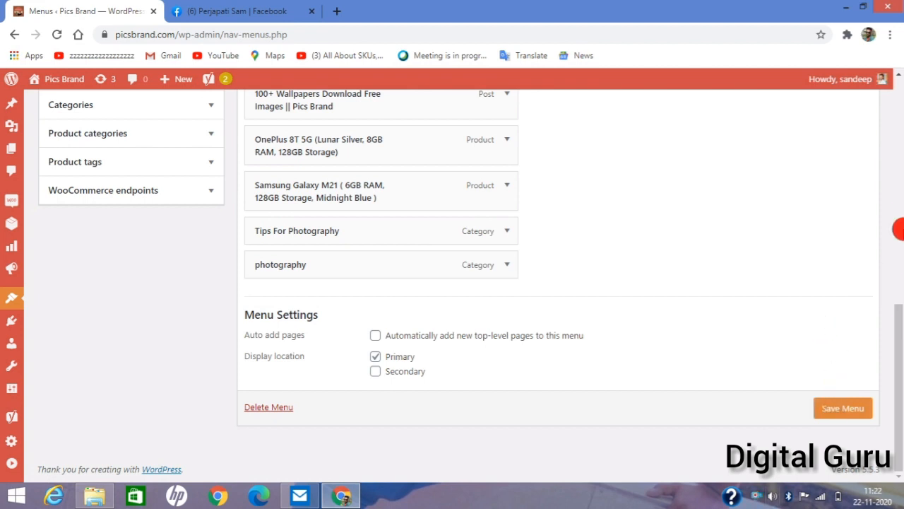
click(896, 203)
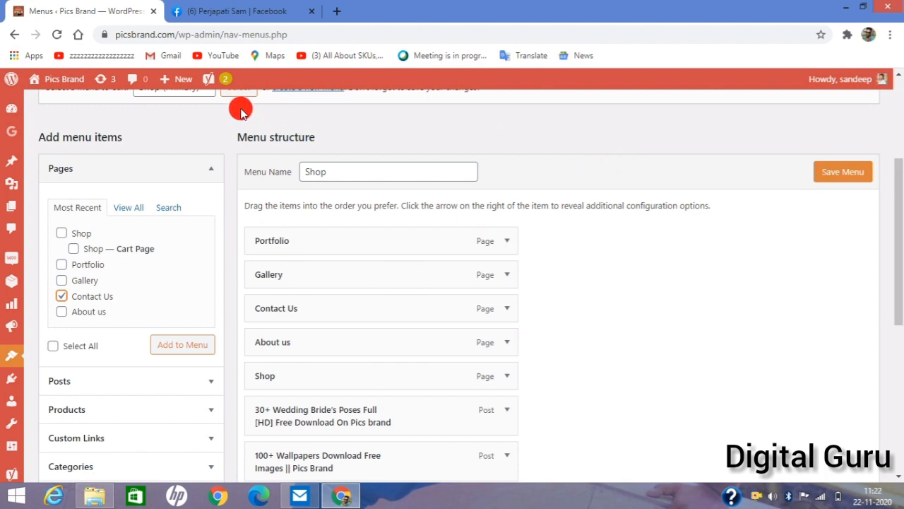
mouse_move(49, 84)
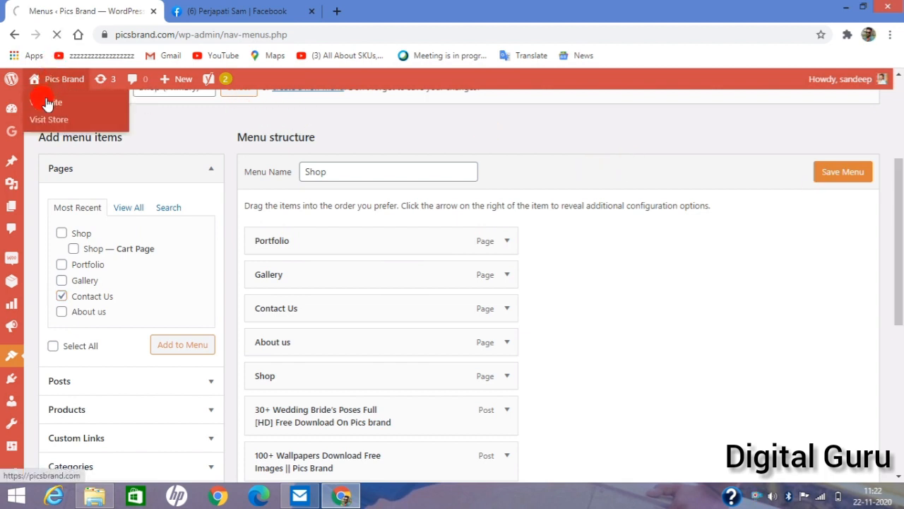
click(47, 104)
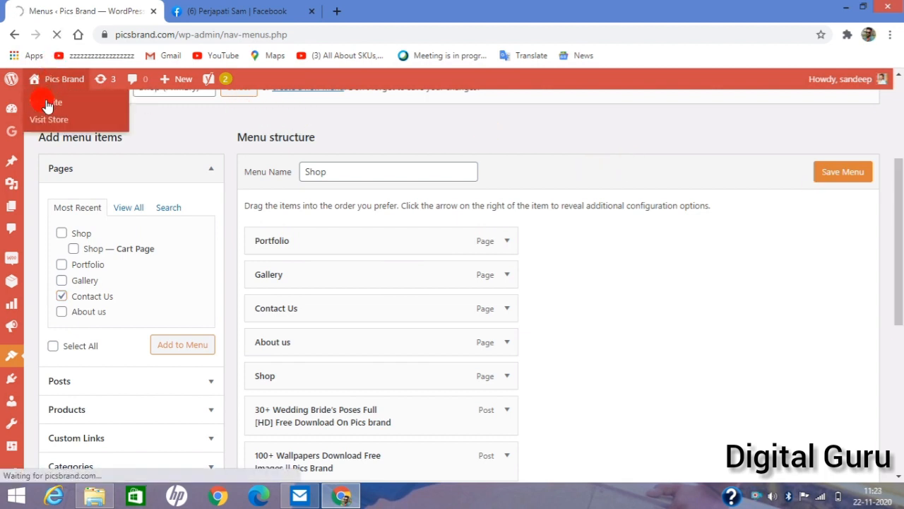